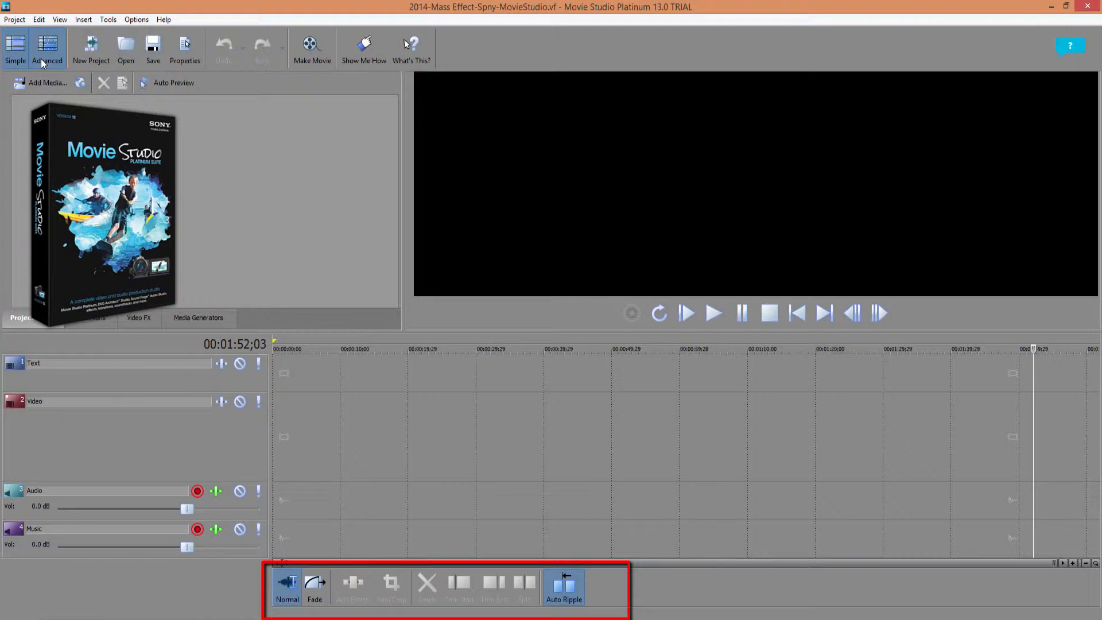
# - Switch the interface to the Advanced layout and widen the project media area beside the video preview
pyautogui.click(40, 58)
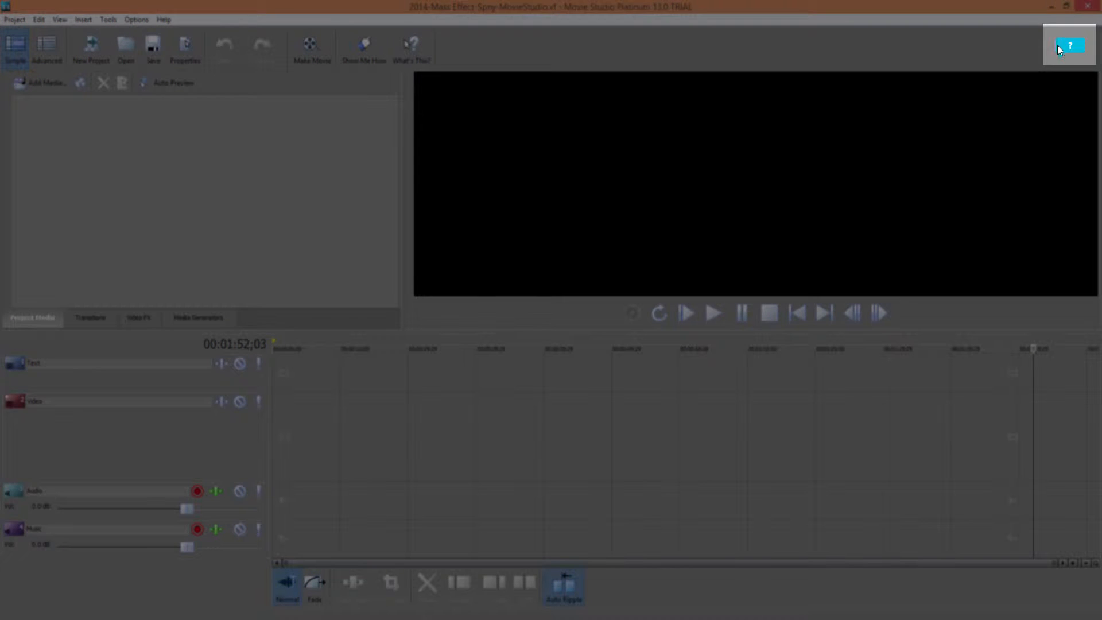
pyautogui.click(1059, 46)
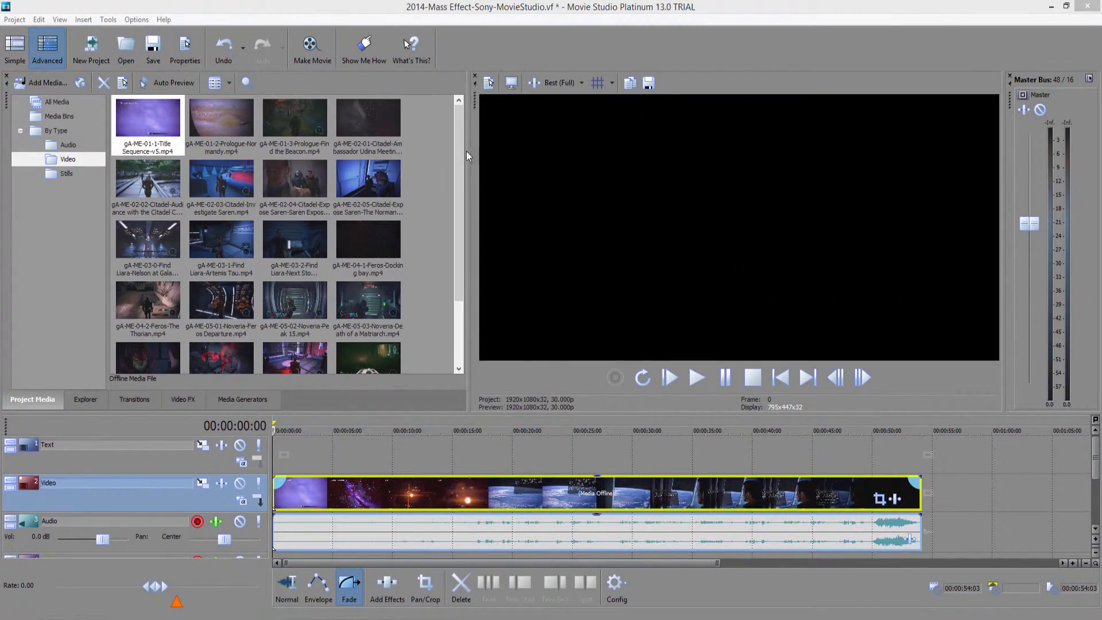
pyautogui.moveTo(469, 151); pyautogui.dragTo(561, 164)
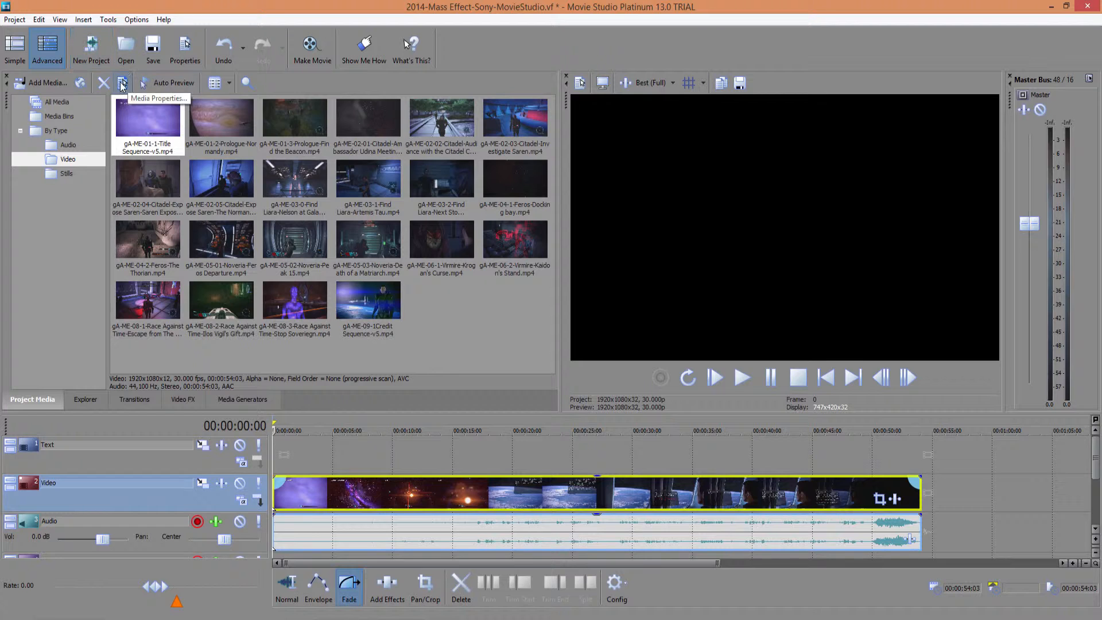
# - Preview the gA-ME-01-1-Title Sequence-v5.mp4 clip with Auto Preview enabled, and turn Auto Preview back off
pyautogui.click(230, 83)
pyautogui.click(153, 82)
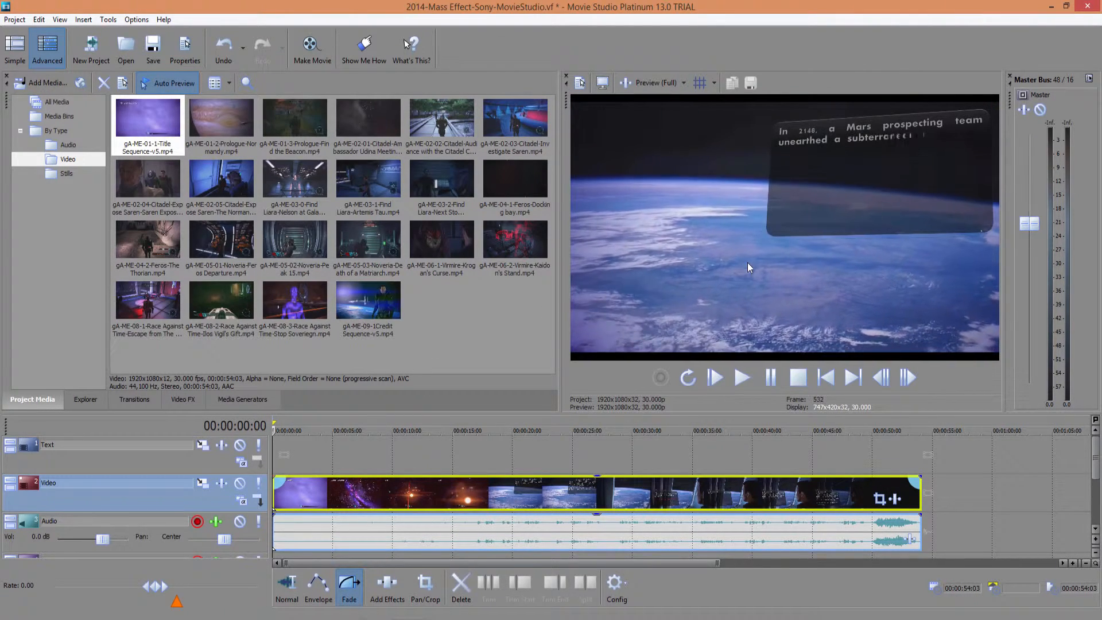
pyautogui.press('space')
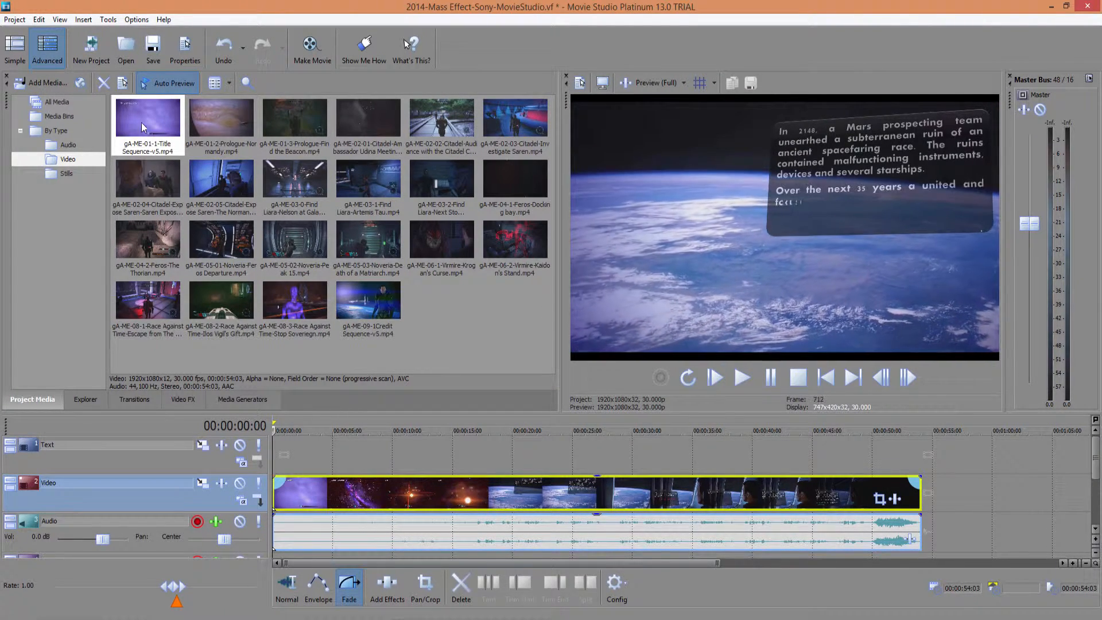
pyautogui.click(153, 81)
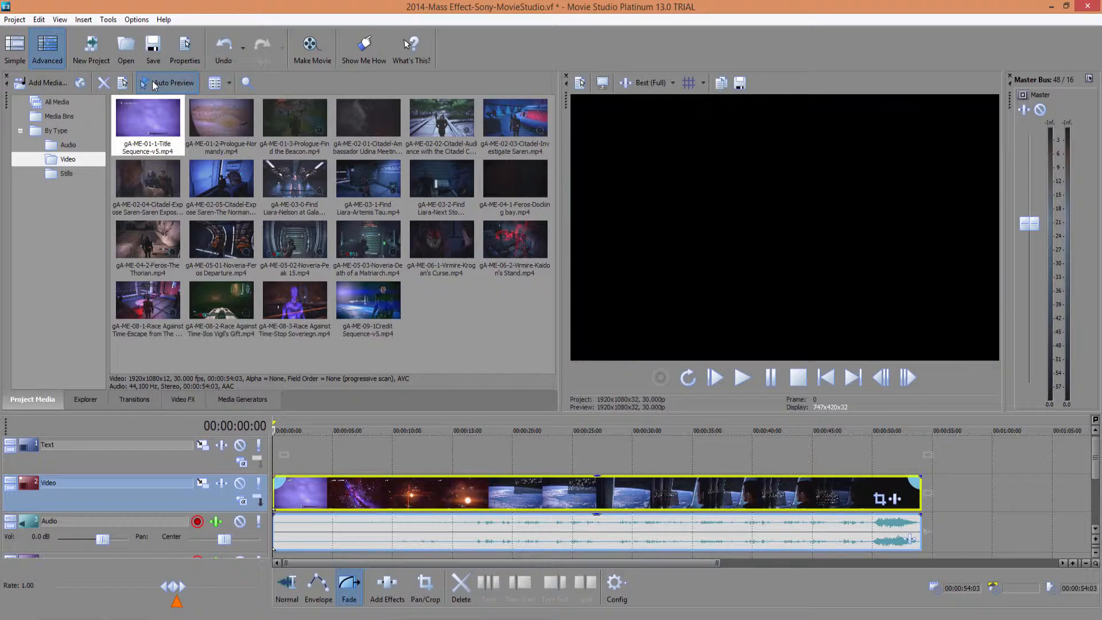
# - Open the online Sony Loops & Samples page and look over its Premium, Standard and Classic collections
pyautogui.click(80, 82)
pyautogui.scroll(-3, 456, 315)
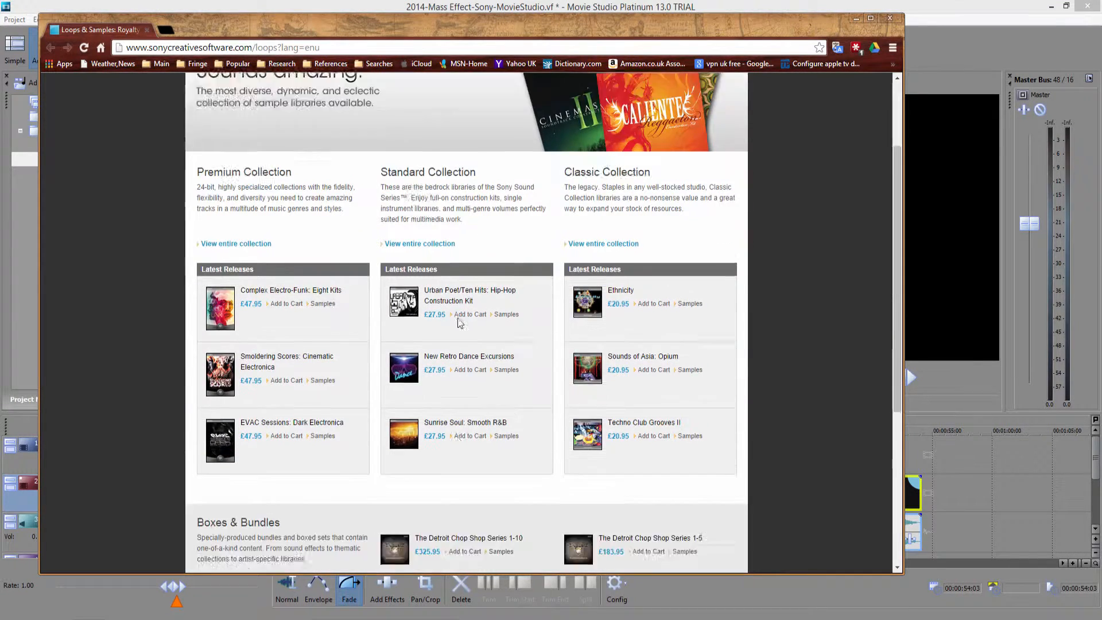
pyautogui.scroll(3, 459, 321)
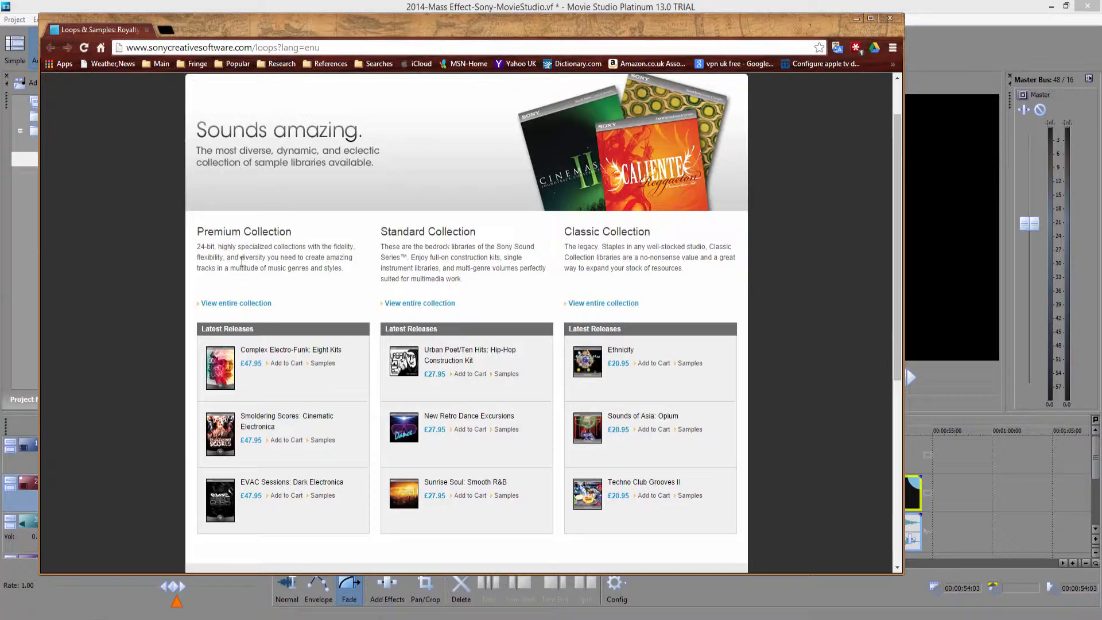
# - Switch back to Movie Studio and view the top-level folders of the Elements (G:) drive in its file explorer
pyautogui.press('super+Tab')
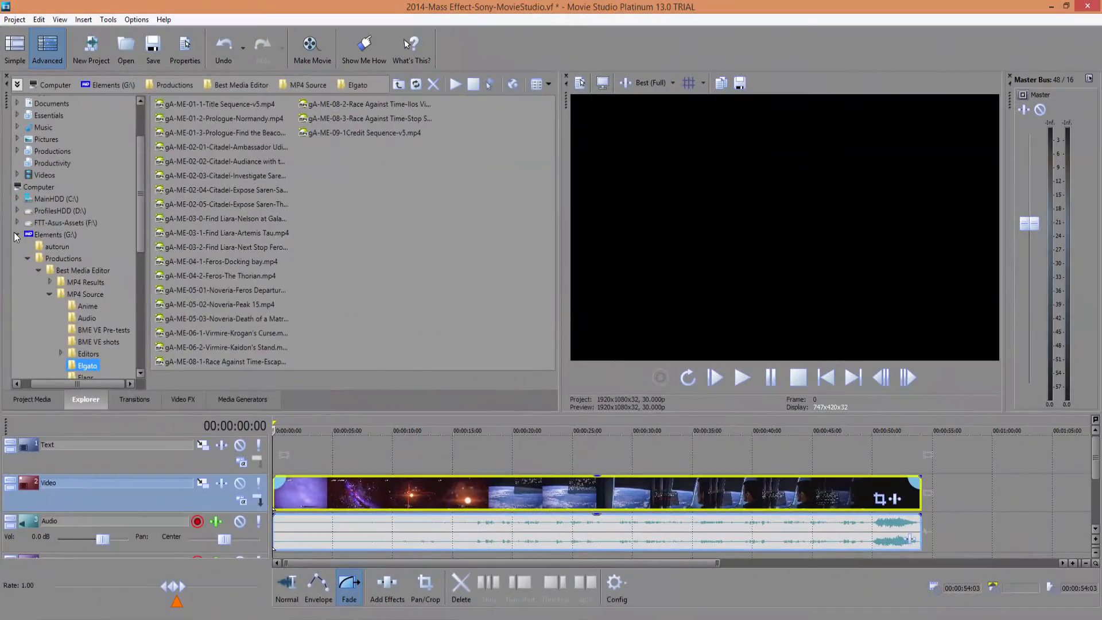
pyautogui.click(323, 218)
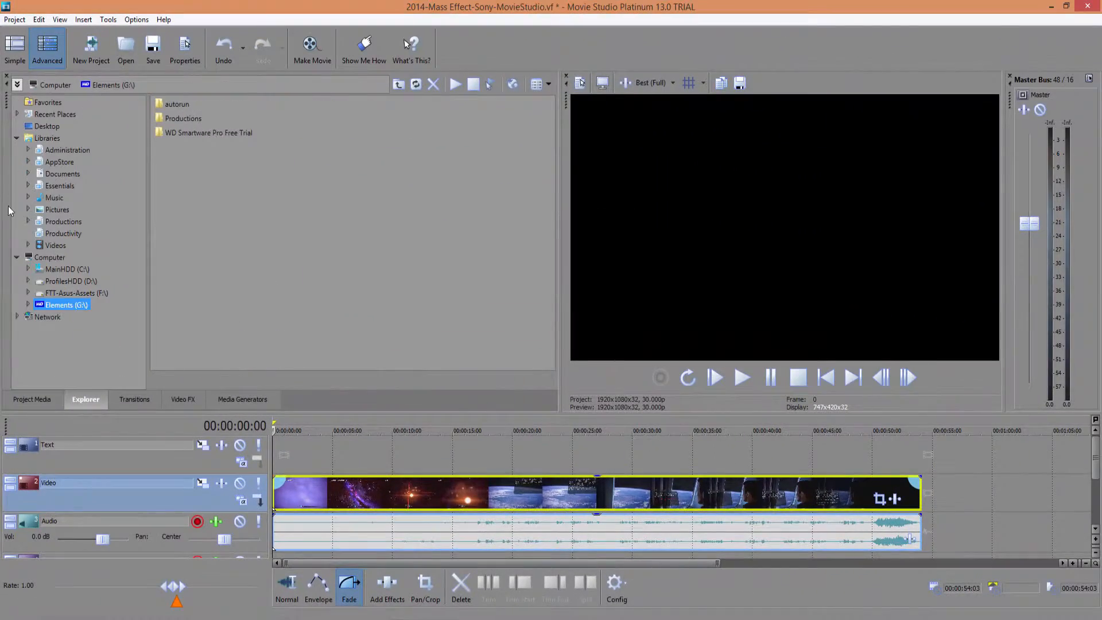
pyautogui.click(453, 412)
# - Examine the GPU Accelerated transitions, including the Clock Wipe, Cross Effect and Dissolve presets
pyautogui.click(22, 99)
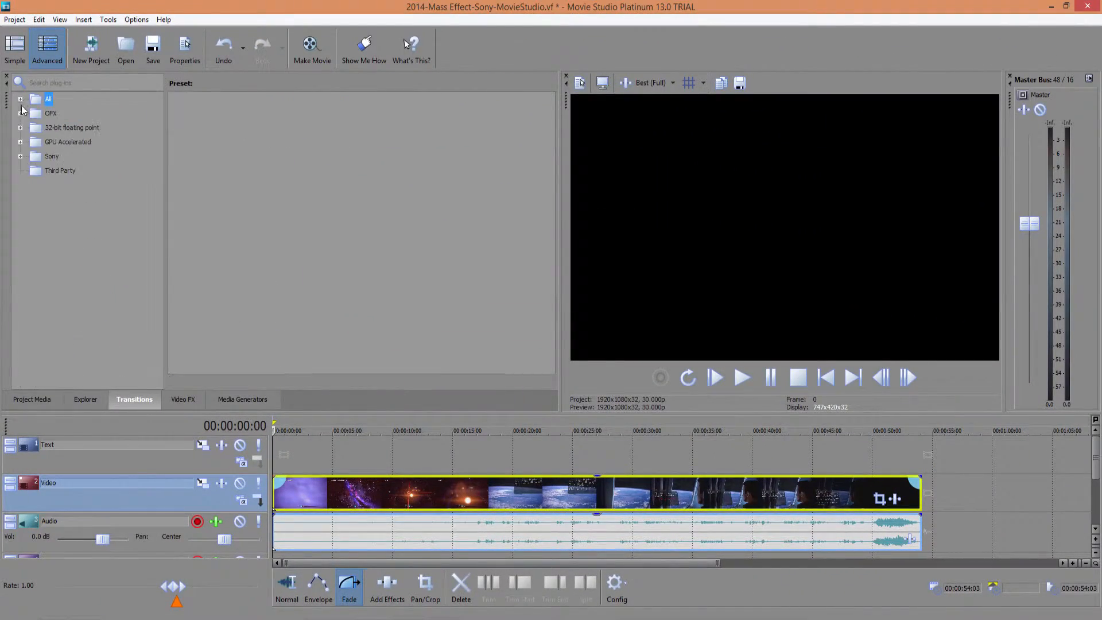
pyautogui.click(20, 139)
pyautogui.click(85, 131)
pyautogui.click(83, 142)
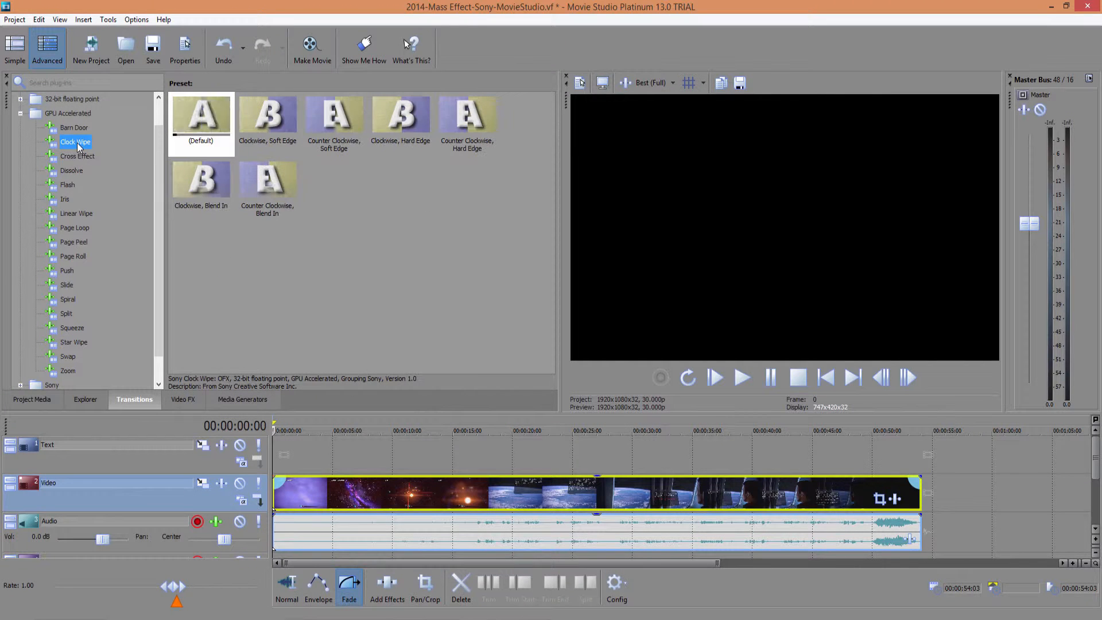
pyautogui.click(77, 156)
pyautogui.click(73, 170)
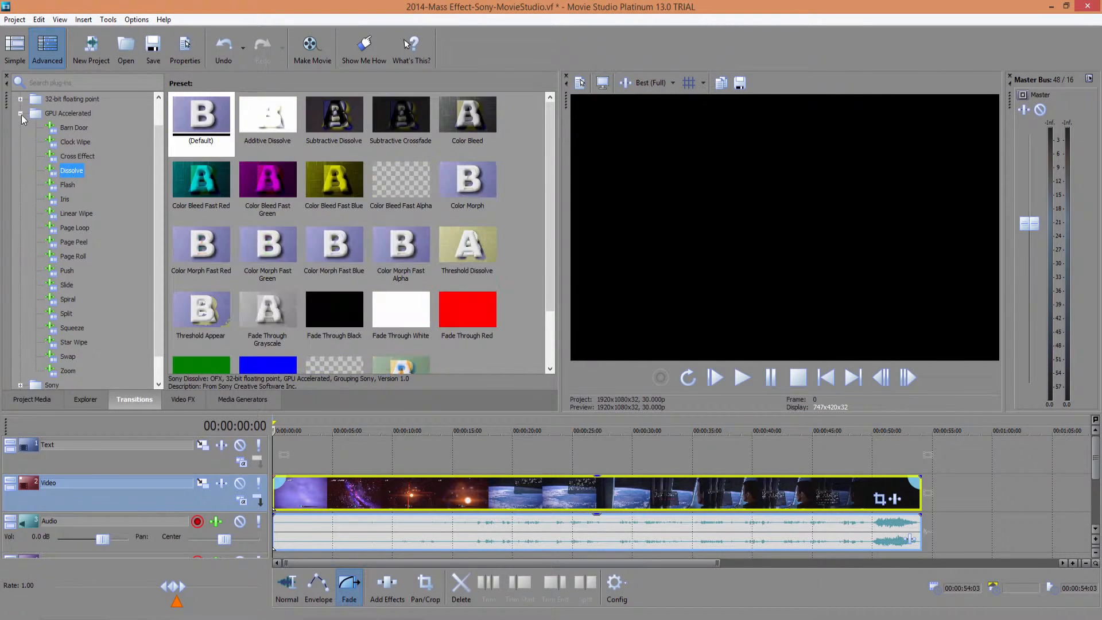
# - Examine the Sony transitions, including the 3D Shuffle presets and the Spiral preset of Gradient Wipe
pyautogui.click(21, 113)
pyautogui.click(20, 156)
pyautogui.click(75, 156)
pyautogui.click(74, 242)
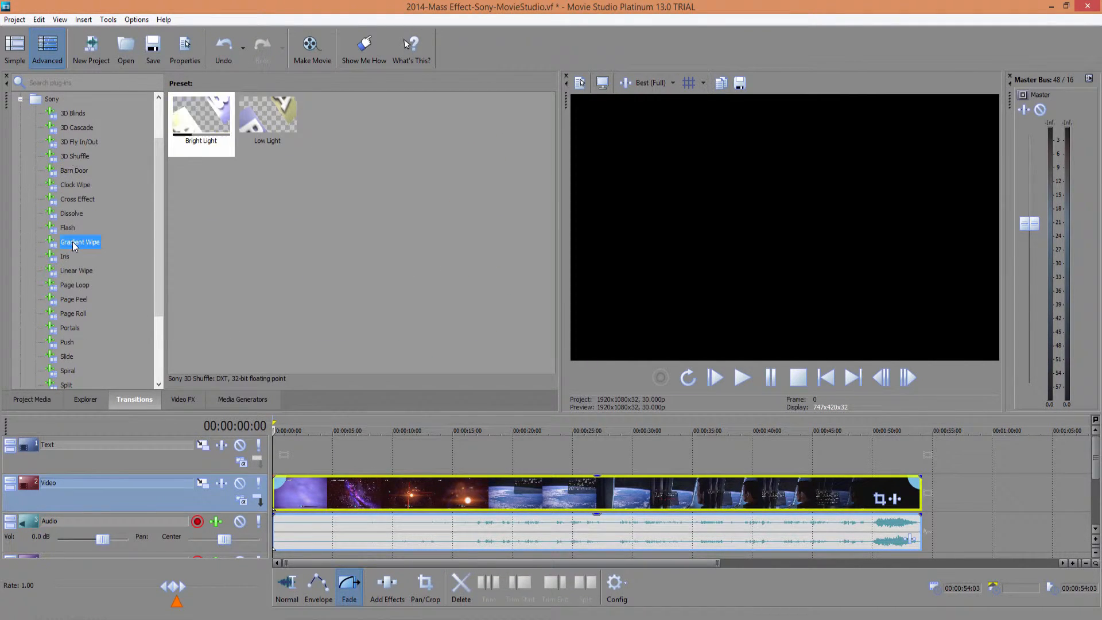
pyautogui.click(405, 119)
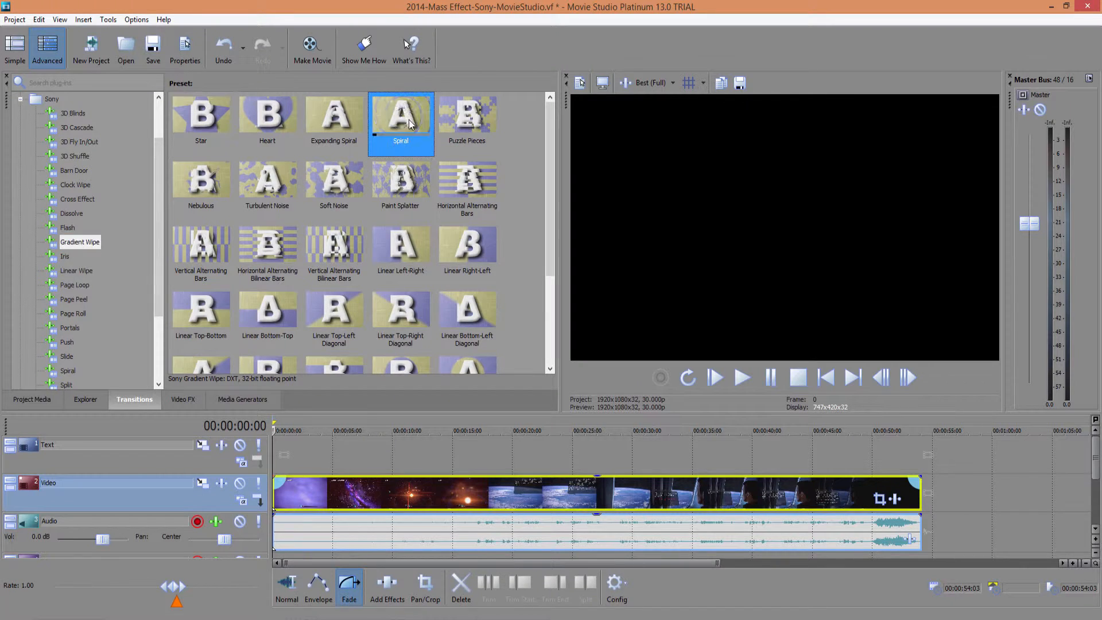
pyautogui.click(20, 99)
pyautogui.click(22, 143)
# - Examine the Video FX presets, including Add Noise in the OFX group and Color Curves in the GPU Accelerated group
pyautogui.click(187, 403)
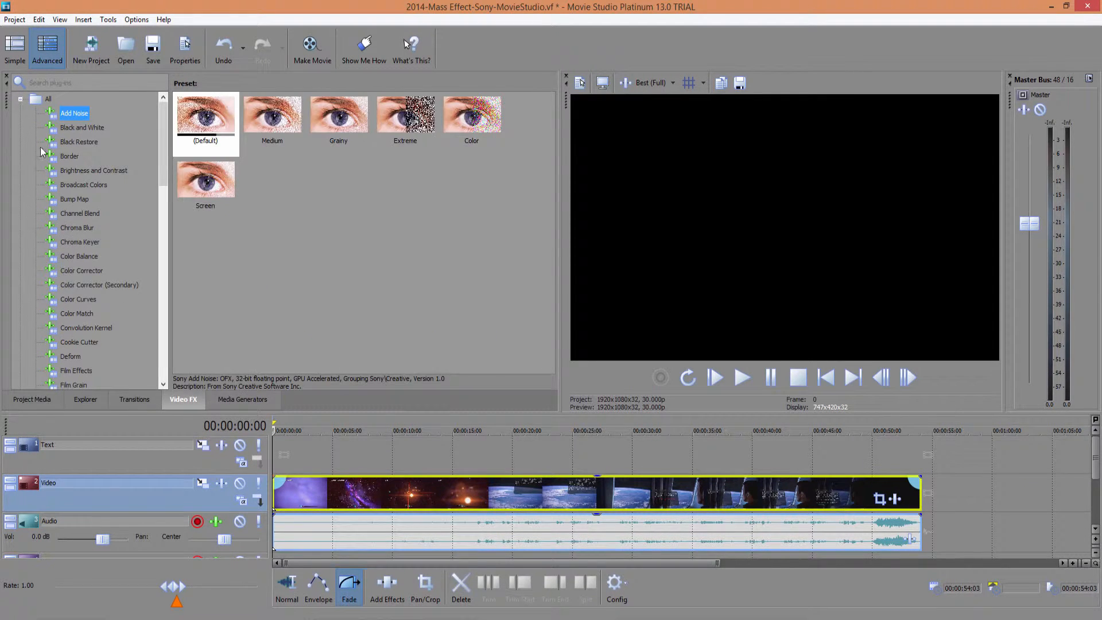
pyautogui.click(19, 99)
pyautogui.click(20, 113)
pyautogui.click(77, 115)
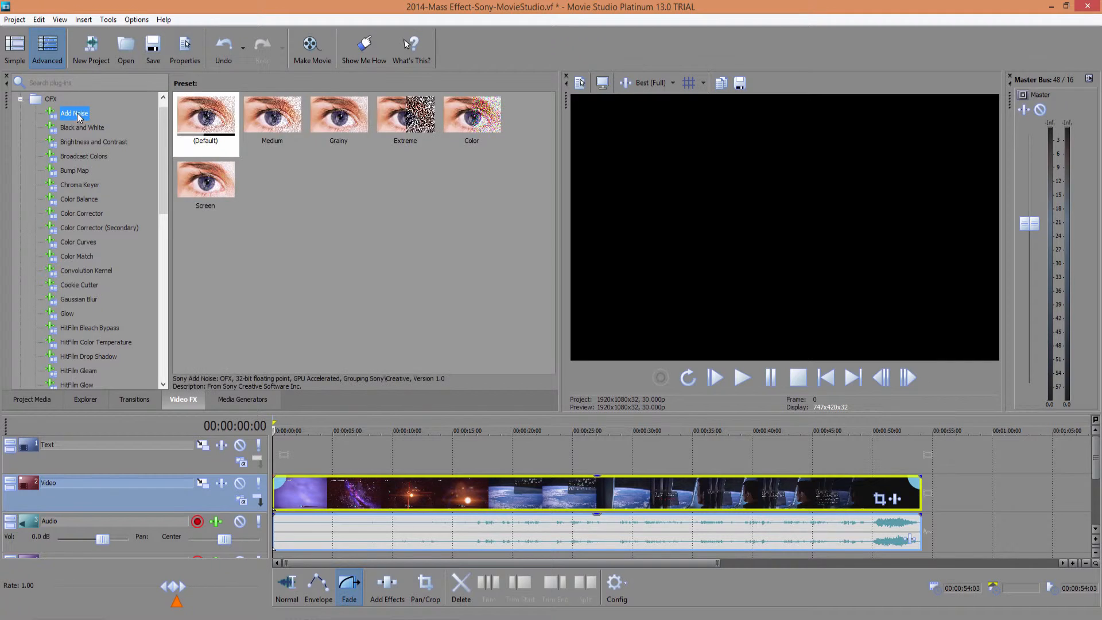
pyautogui.click(20, 99)
pyautogui.click(57, 143)
pyautogui.doubleClick(57, 143)
pyautogui.click(78, 241)
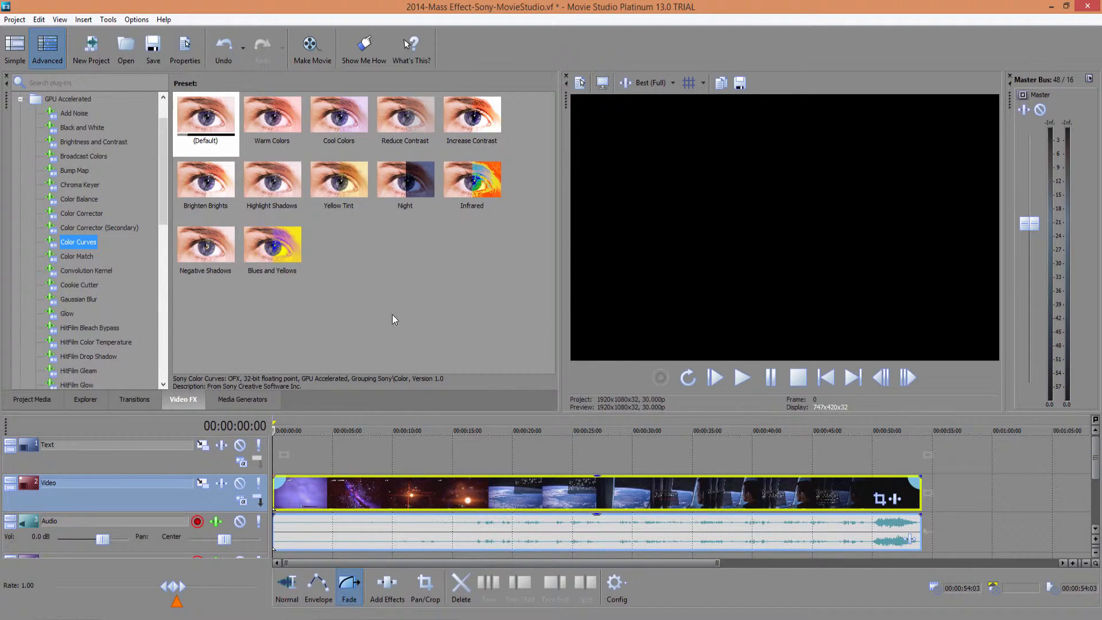
# - Look over the Media Generators, including the Checkerboard presets and the GPU Accelerated group
pyautogui.click(255, 402)
pyautogui.click(20, 271)
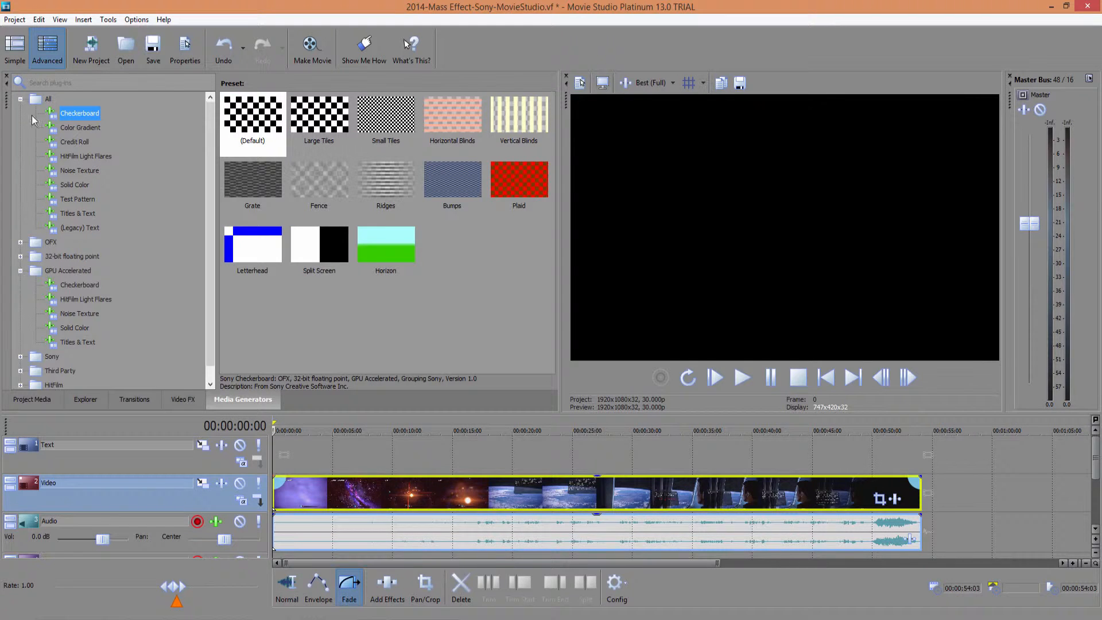
pyautogui.click(20, 99)
pyautogui.click(97, 157)
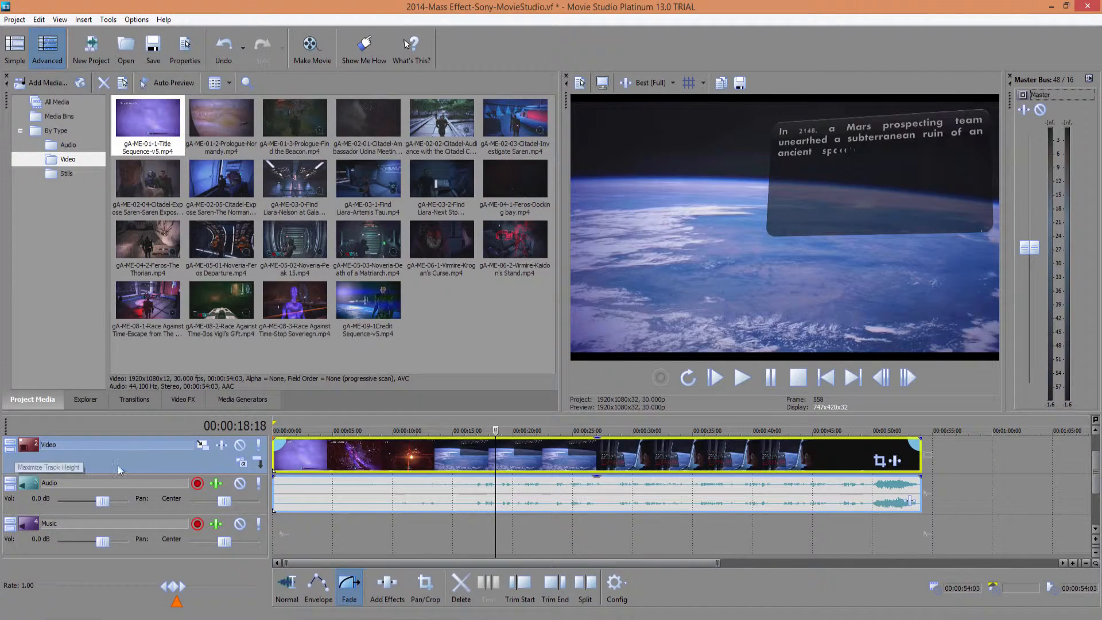
# - Open Track Motion for the Video track, reposition and resize its window, and view the 2D Glow settings
pyautogui.click(203, 446)
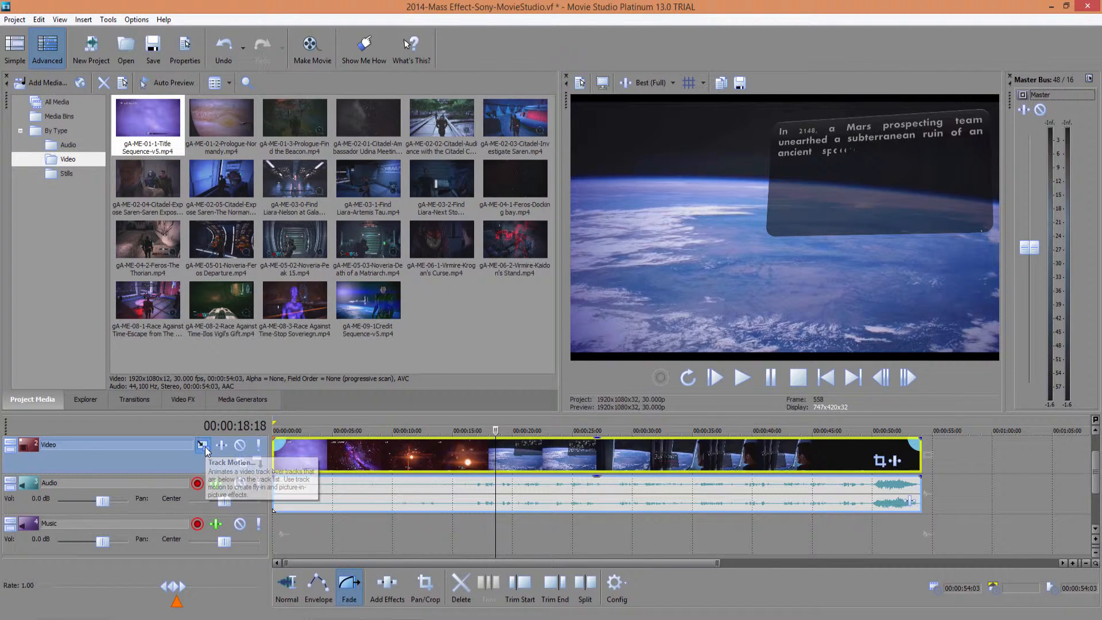
pyautogui.moveTo(623, 109); pyautogui.dragTo(511, 85)
pyautogui.moveTo(792, 454); pyautogui.dragTo(480, 439)
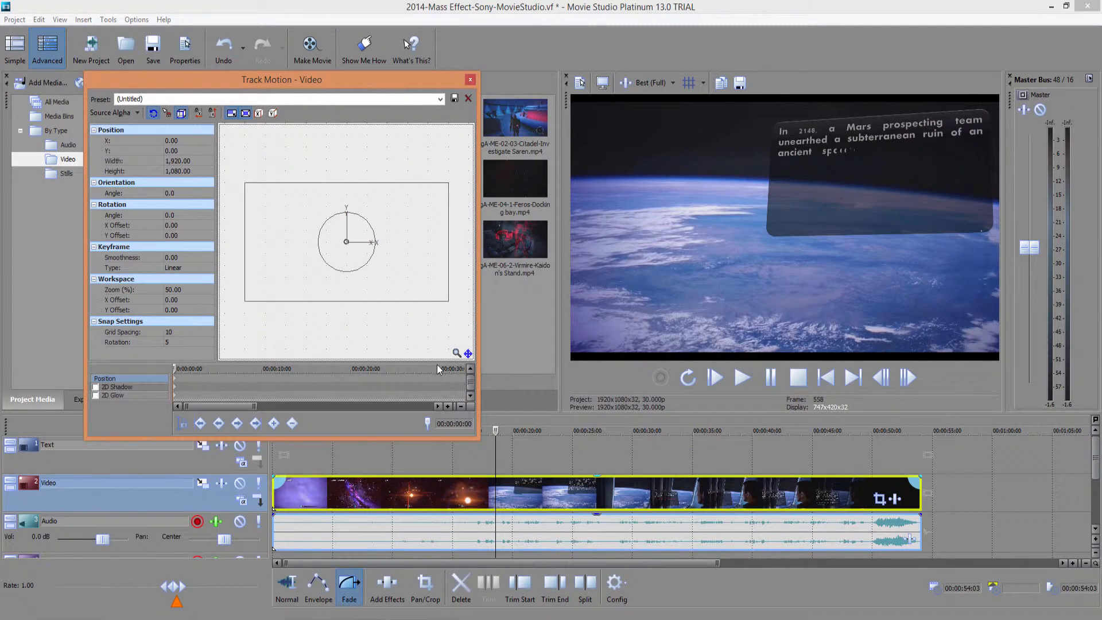
pyautogui.click(96, 395)
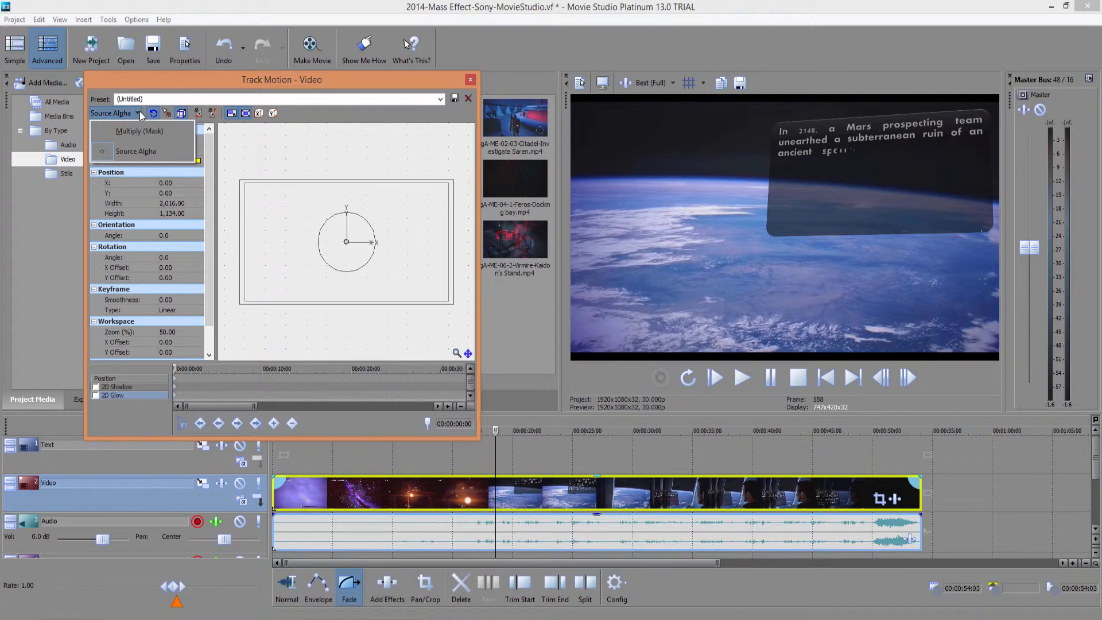
# - Try to delete the (Untitled) Track Motion preset, and close the Track Motion window
pyautogui.click(469, 98)
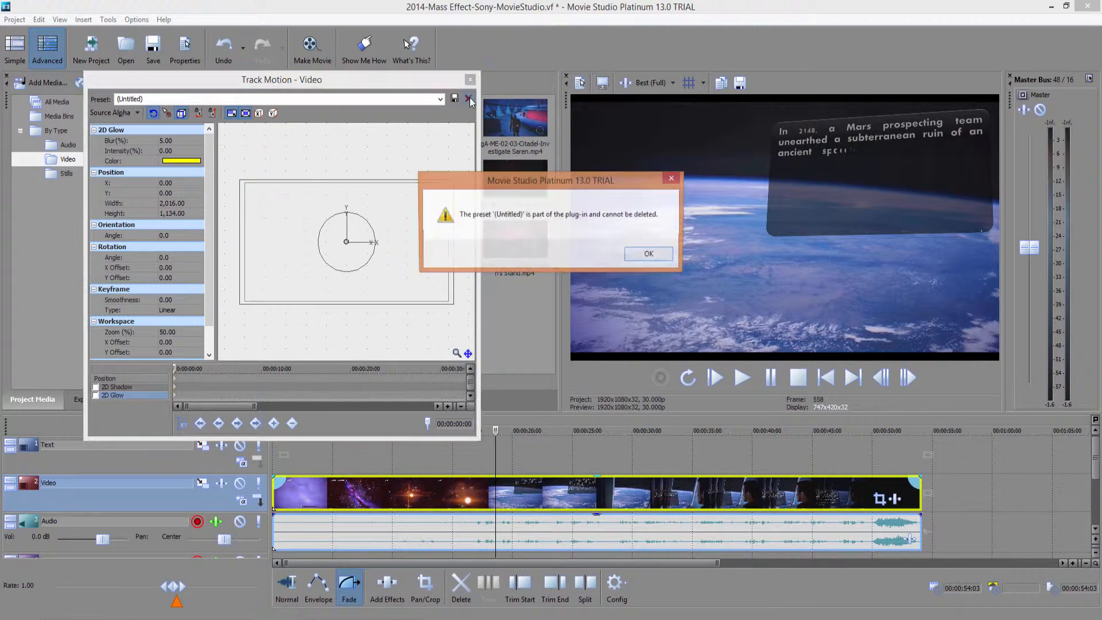
pyautogui.click(650, 255)
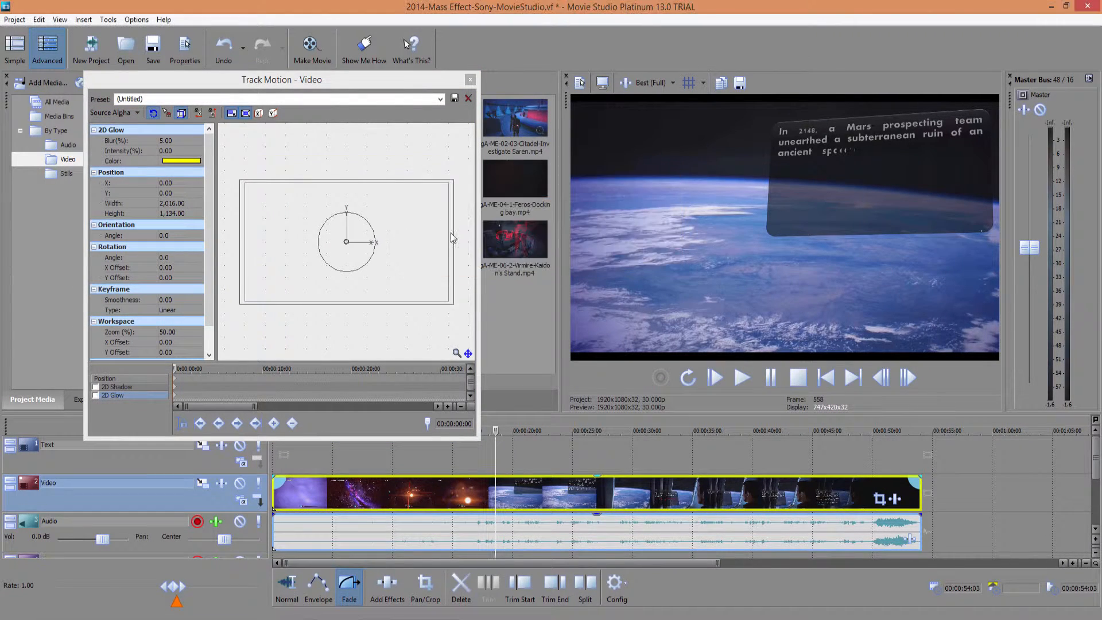
pyautogui.click(470, 80)
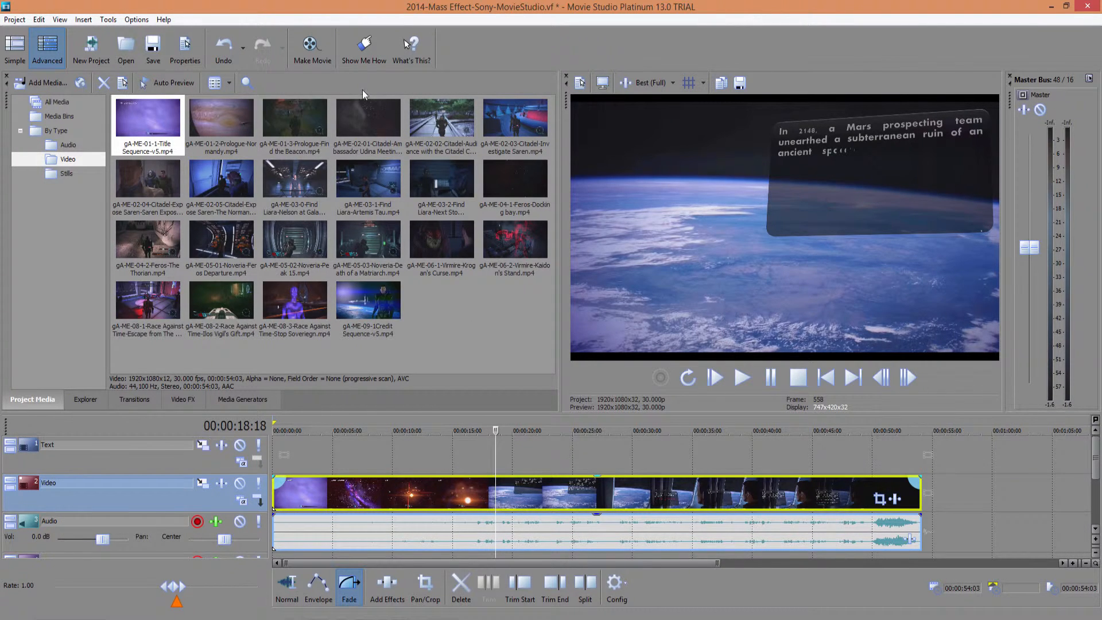
# - Try the Normal and Fade timeline editing tools, and leave the Envelope tool active
pyautogui.click(284, 588)
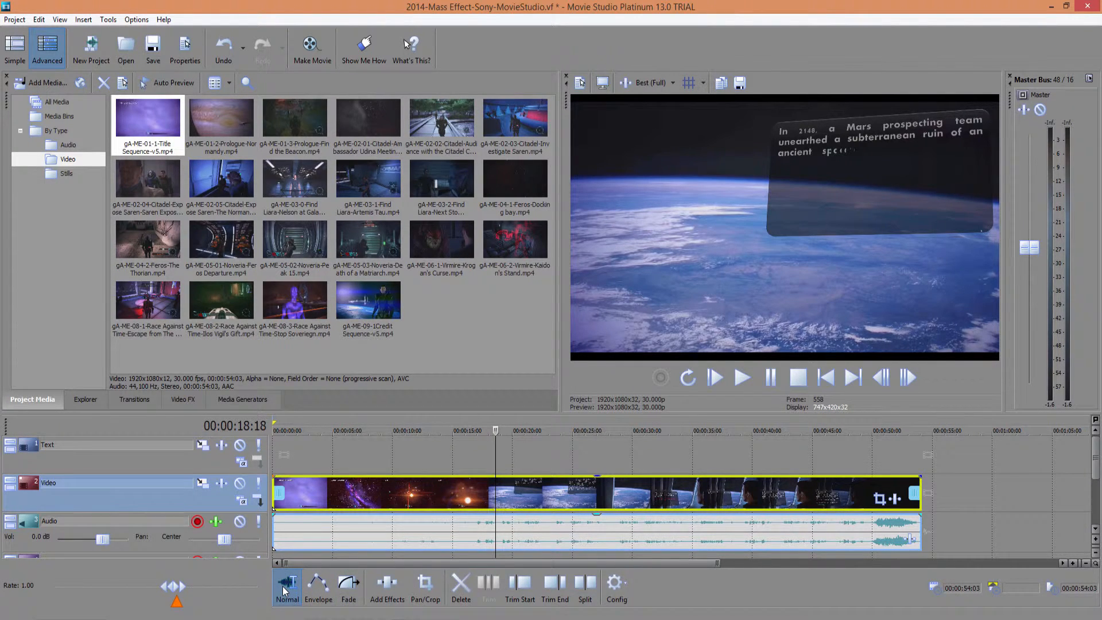
pyautogui.click(350, 596)
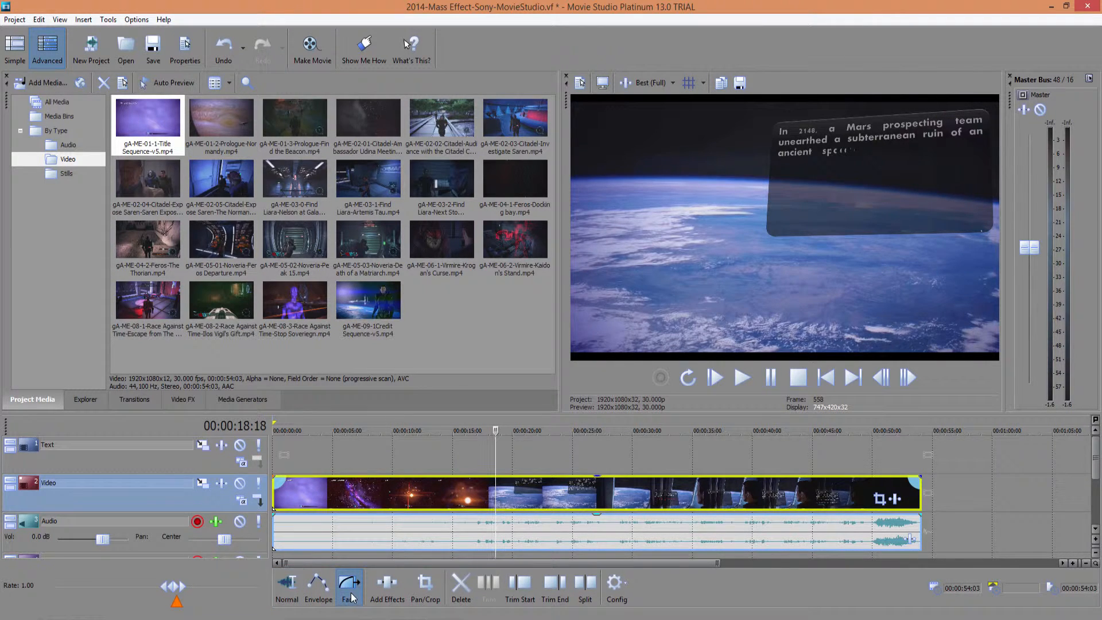
pyautogui.click(313, 589)
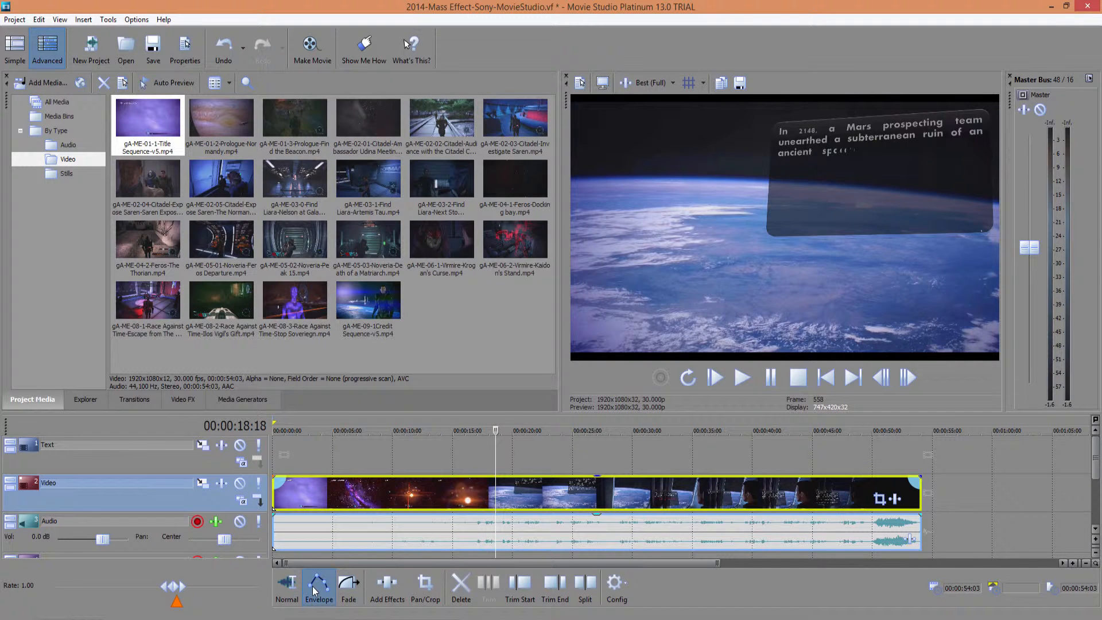
# - View the effect plug-ins for the title sequence clip without adding any, and adjust its Pan/Crop frame near the upper-left corner
pyautogui.click(388, 595)
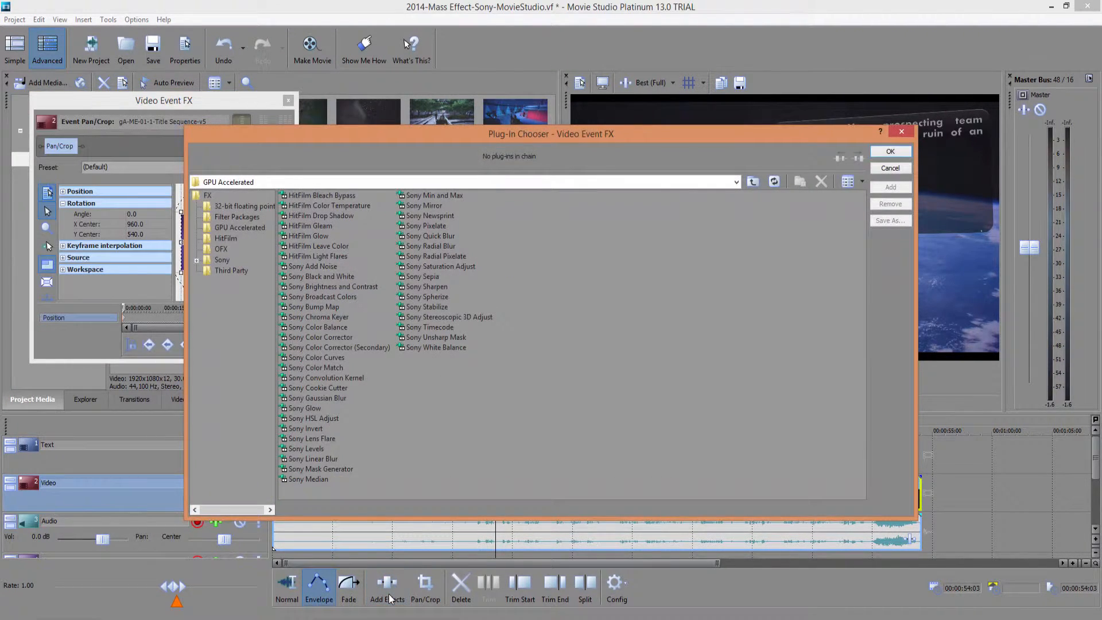
pyautogui.click(219, 228)
pyautogui.click(899, 152)
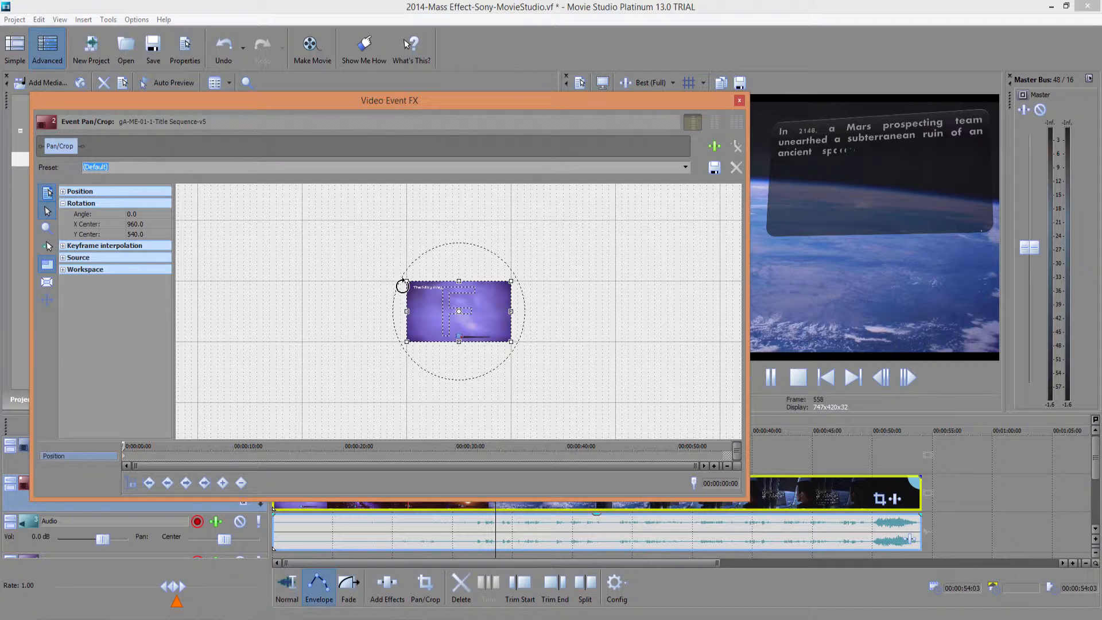
pyautogui.moveTo(403, 283); pyautogui.dragTo(379, 276)
pyautogui.click(739, 103)
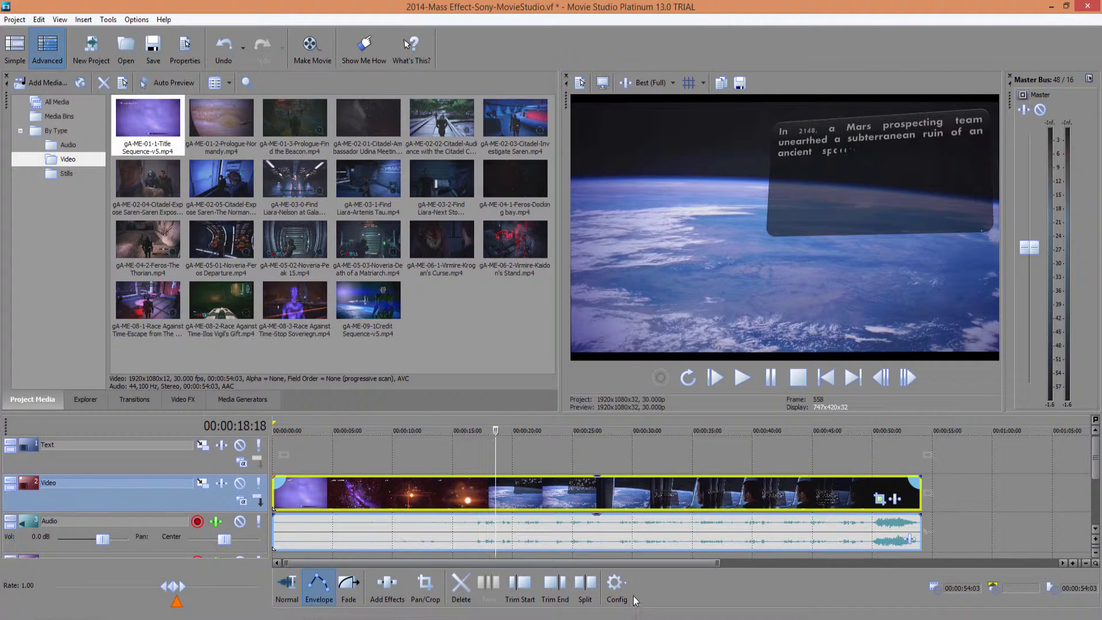
# - Look over the timeline configuration options for event grouping, envelope locking, Auto Ripple, crossfades and snapping
pyautogui.click(618, 583)
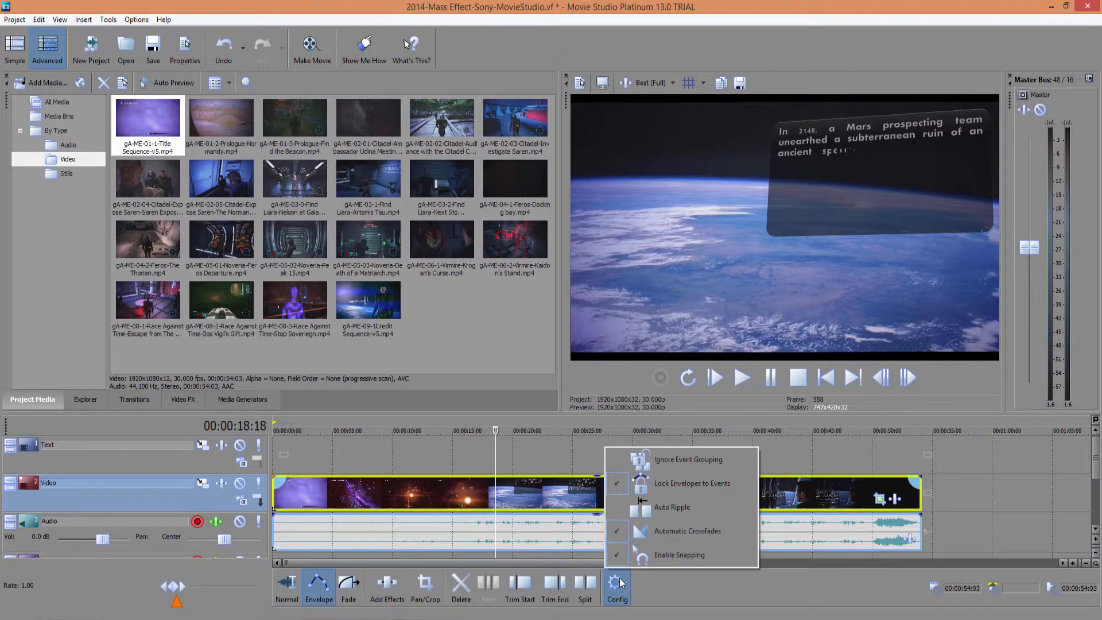
pyautogui.click(716, 596)
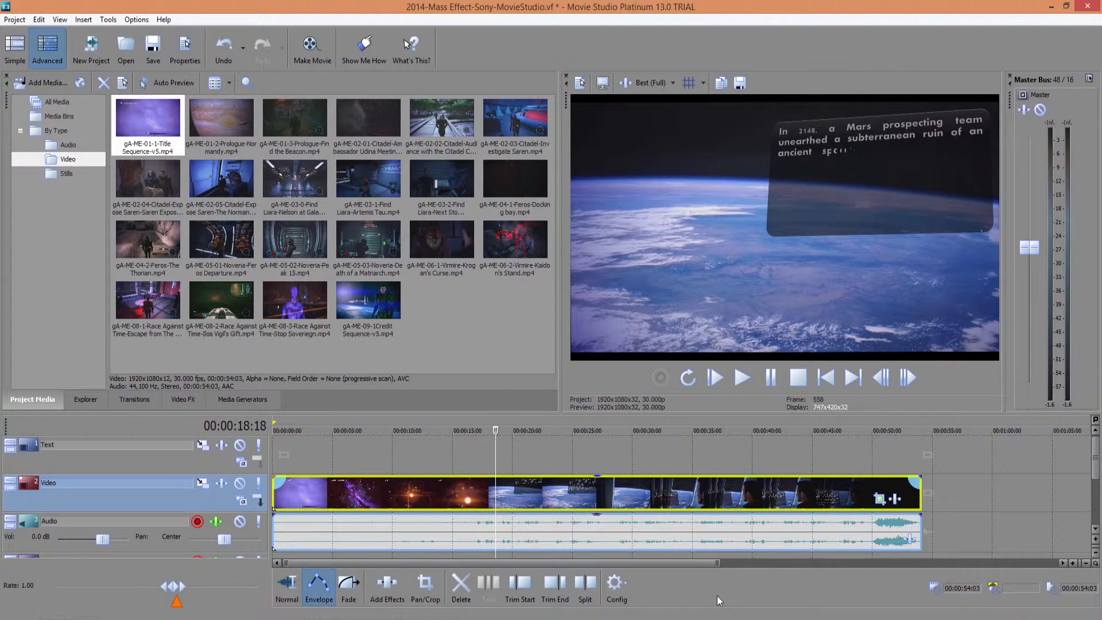